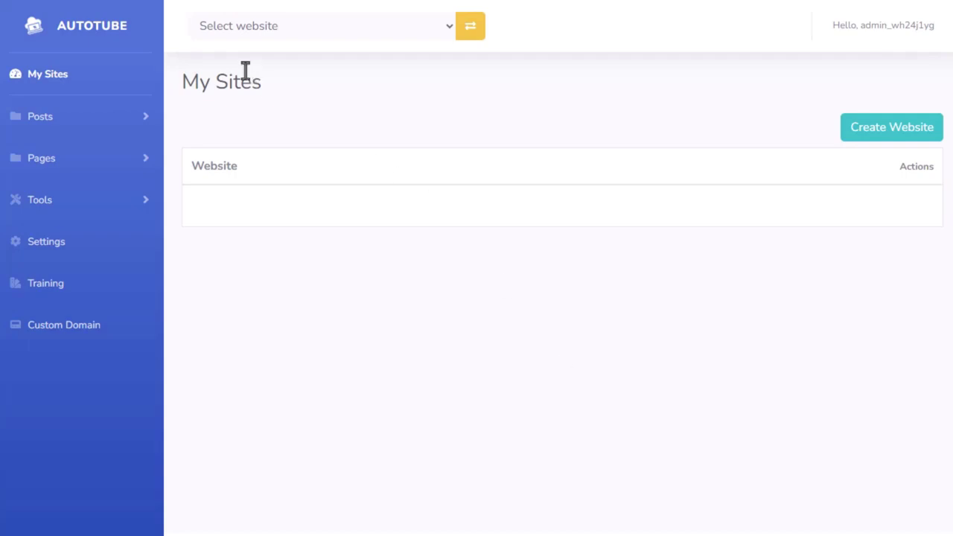
Step: Create a website with subdomain 'crypto' and site title 'Crypto Central'
click(883, 128)
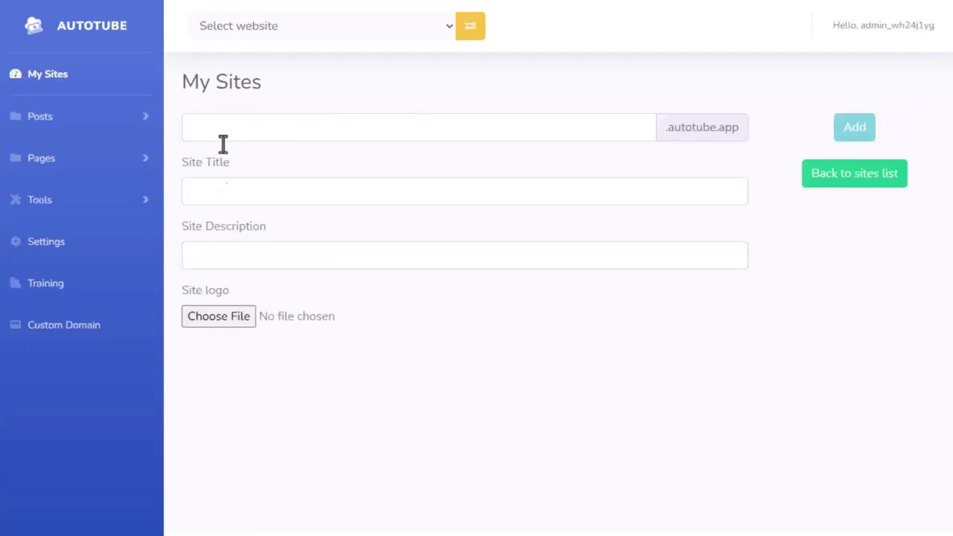
click(247, 127)
text(crypto)
key(Tab)
text(Crypto Central)
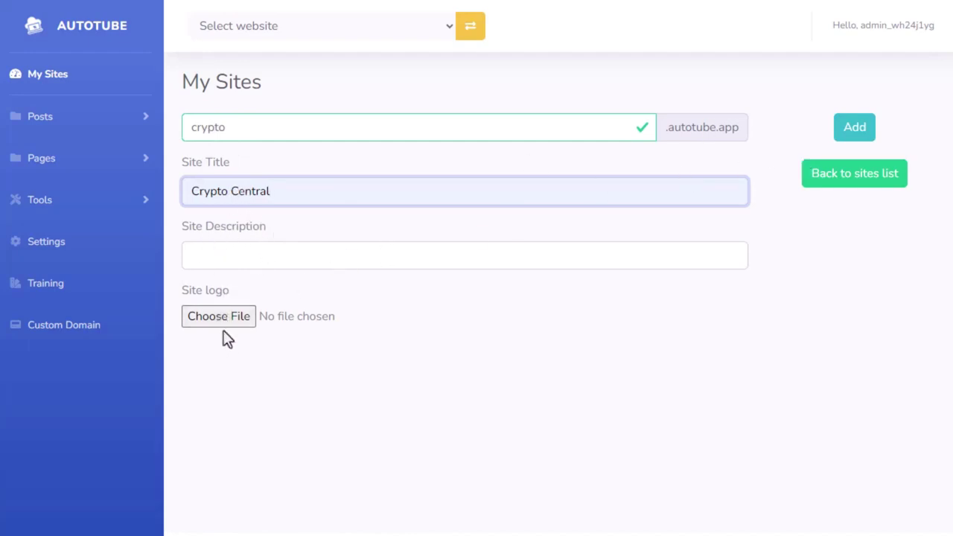
click(855, 132)
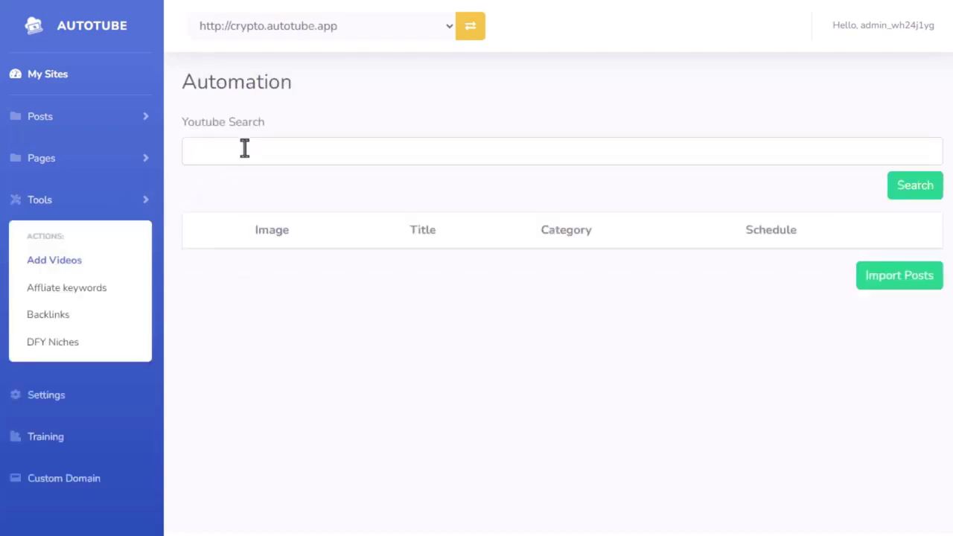
Step: Search YouTube for 'crypto' videos
click(252, 152)
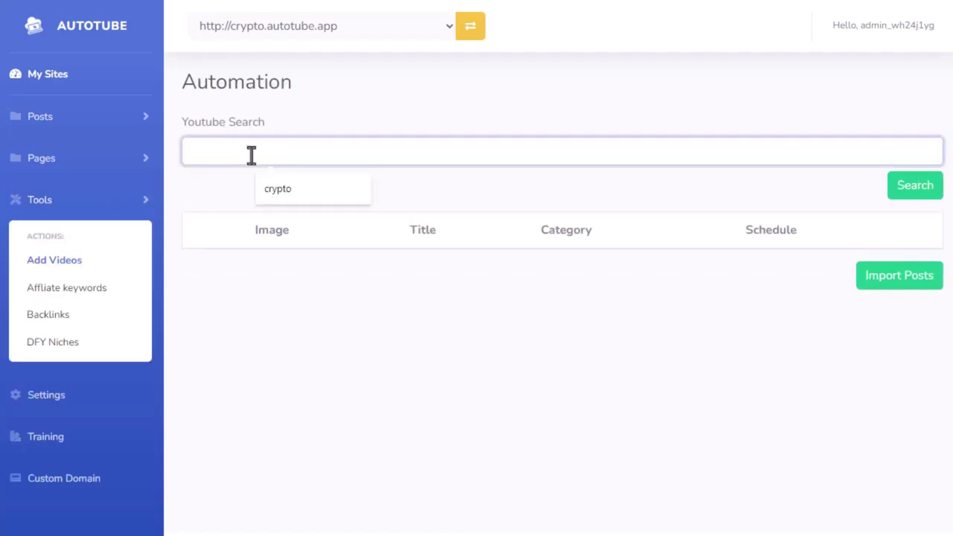
click(330, 192)
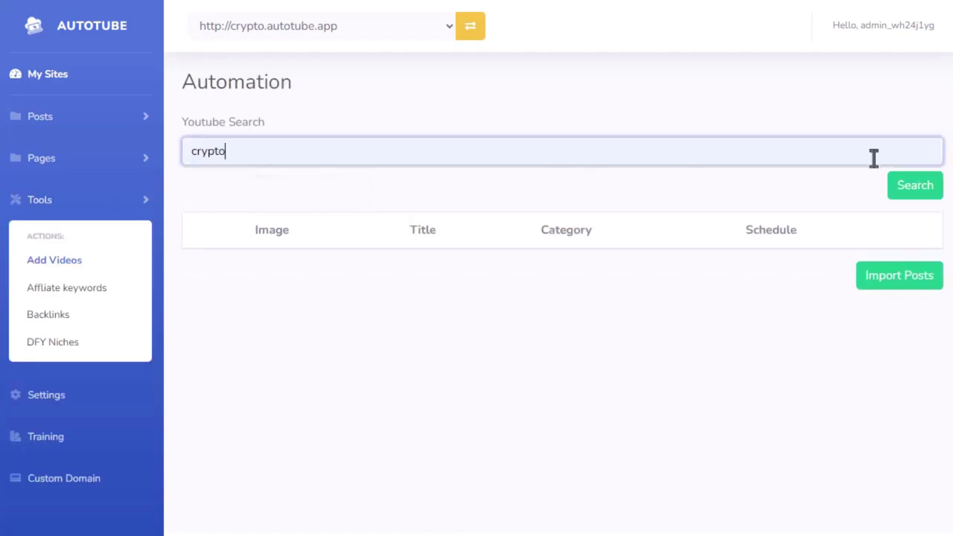
click(909, 189)
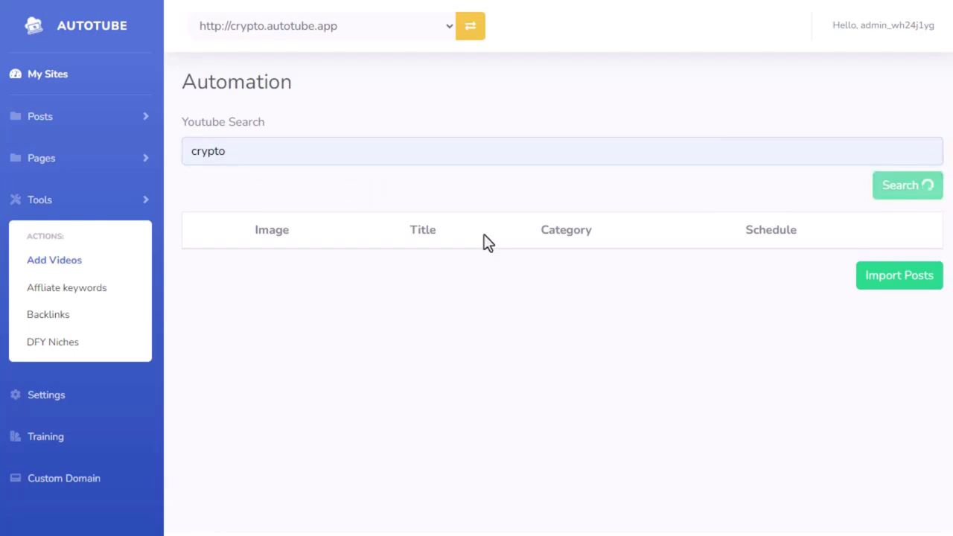
Step: Mark the Ultimate Cryptocurrency Trading Course, Earn Daily from Crypto Trading and Bitcoin Billionaires videos for import
scroll(467, 296, down, 13)
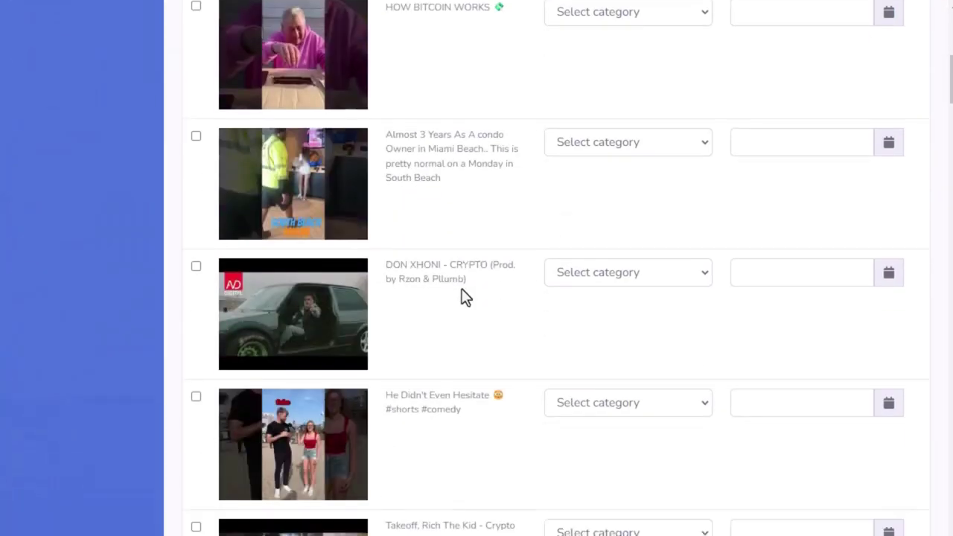
scroll(461, 296, down, 12)
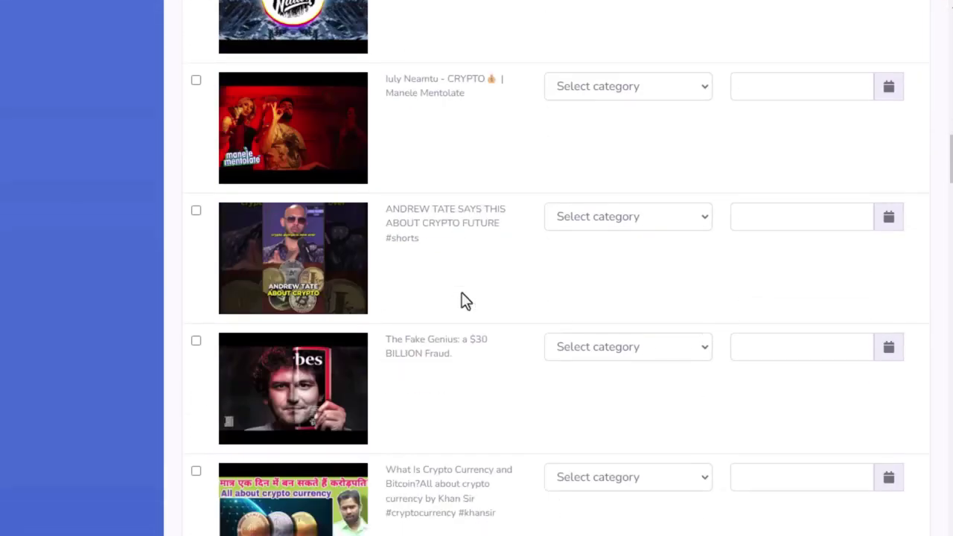
scroll(370, 233, down, 6)
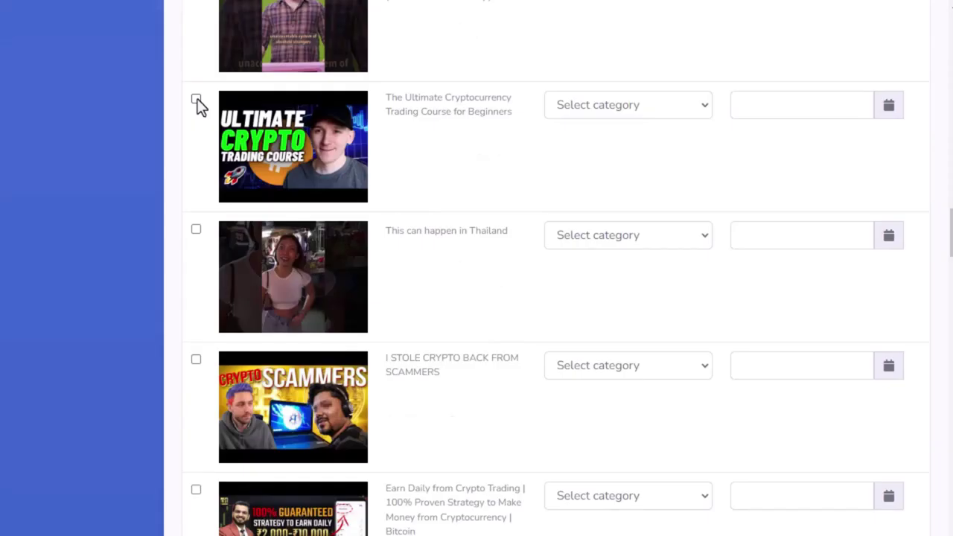
click(196, 98)
scroll(353, 246, down, 4)
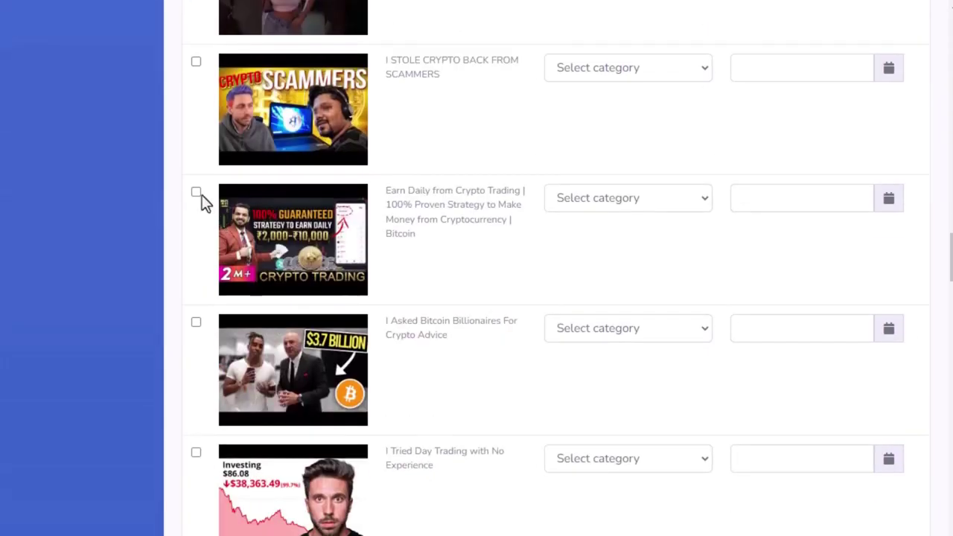
click(196, 193)
click(196, 322)
scroll(371, 371, down, 1)
scroll(368, 368, down, 10)
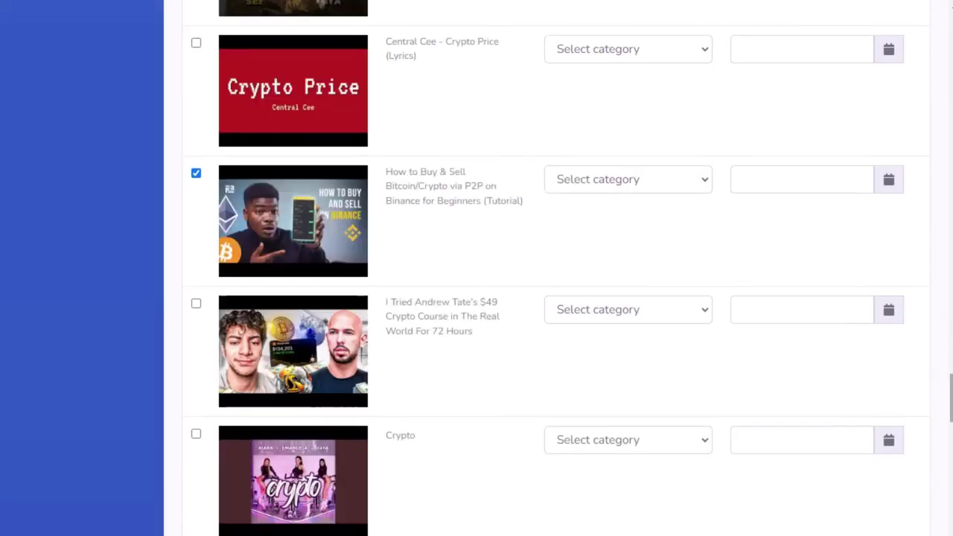
scroll(939, 377, down, 5)
scroll(551, 298, down, 10)
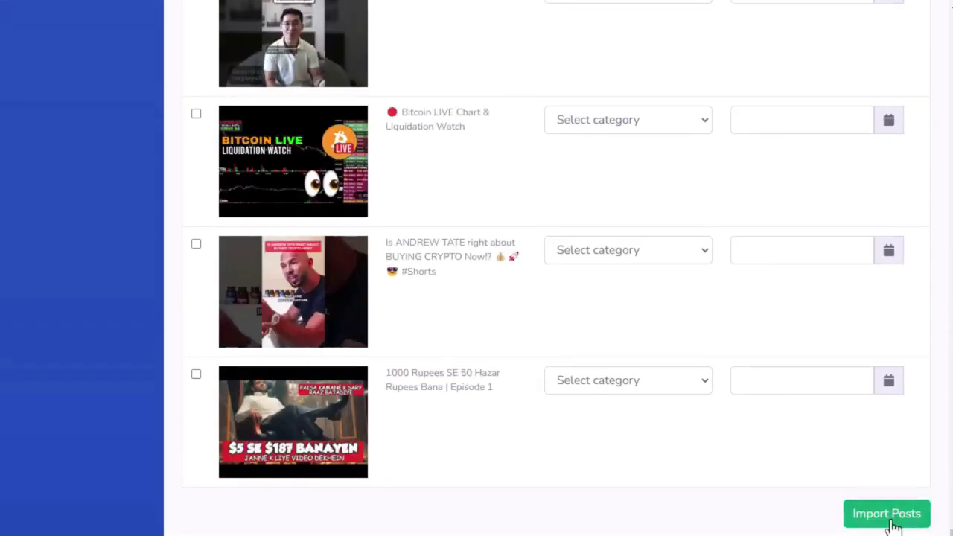
Step: Import the marked crypto videos as posts and review the Posts imported list
click(894, 519)
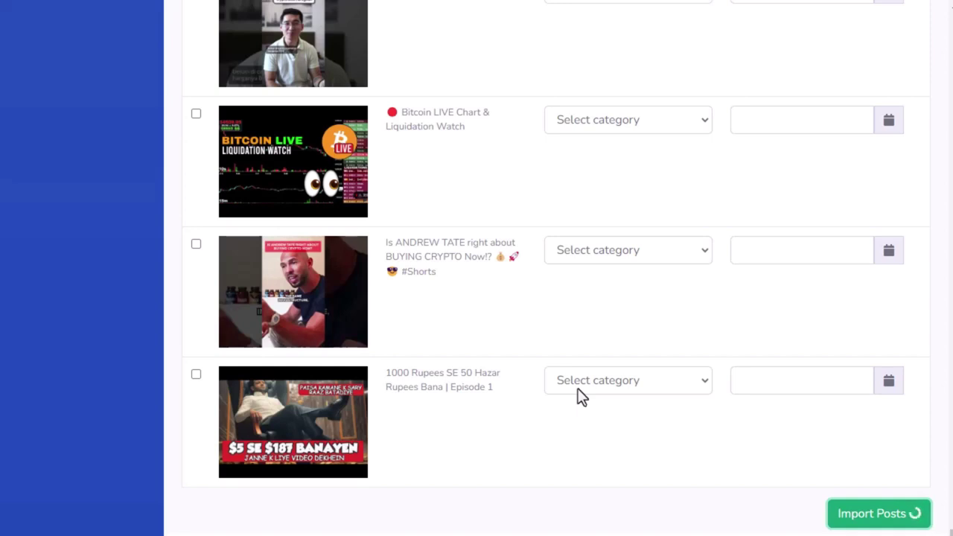
scroll(515, 432, down, 3)
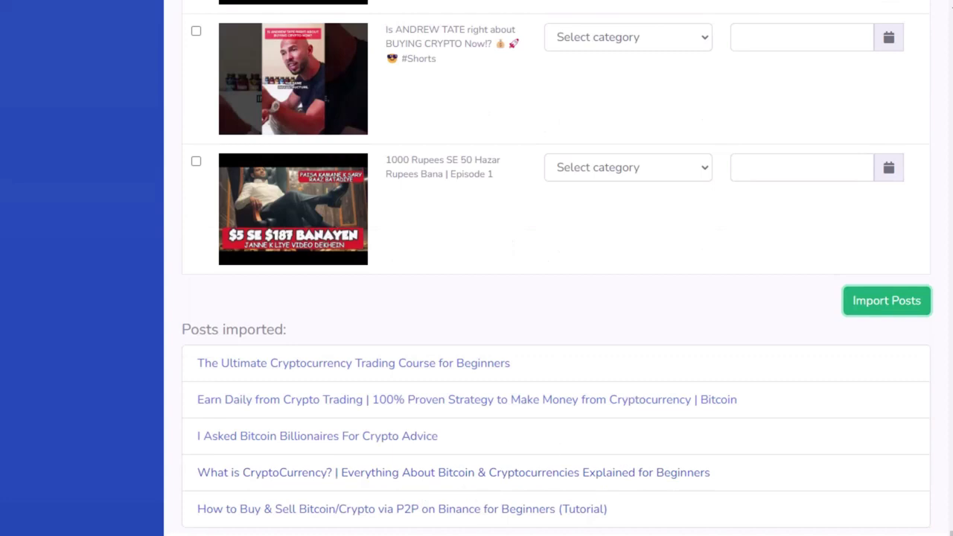
scroll(936, 60, up, 15)
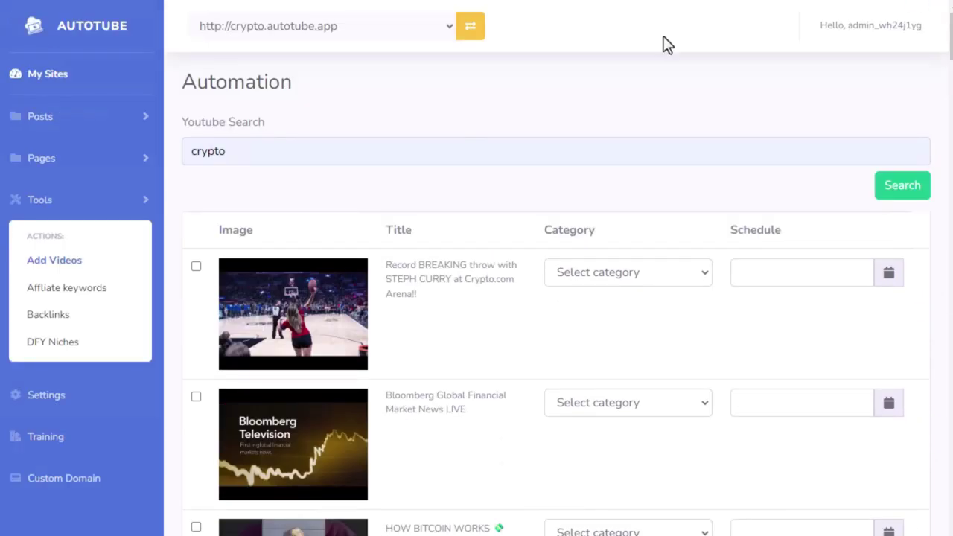
Step: From My Sites, open the crypto.autotube.app blog's Binance P2P tutorial post
click(100, 82)
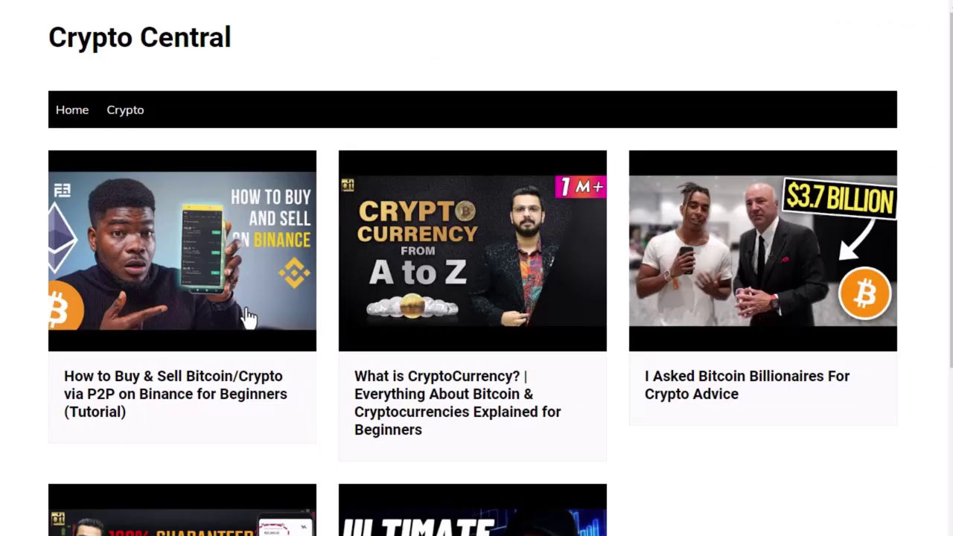
click(177, 393)
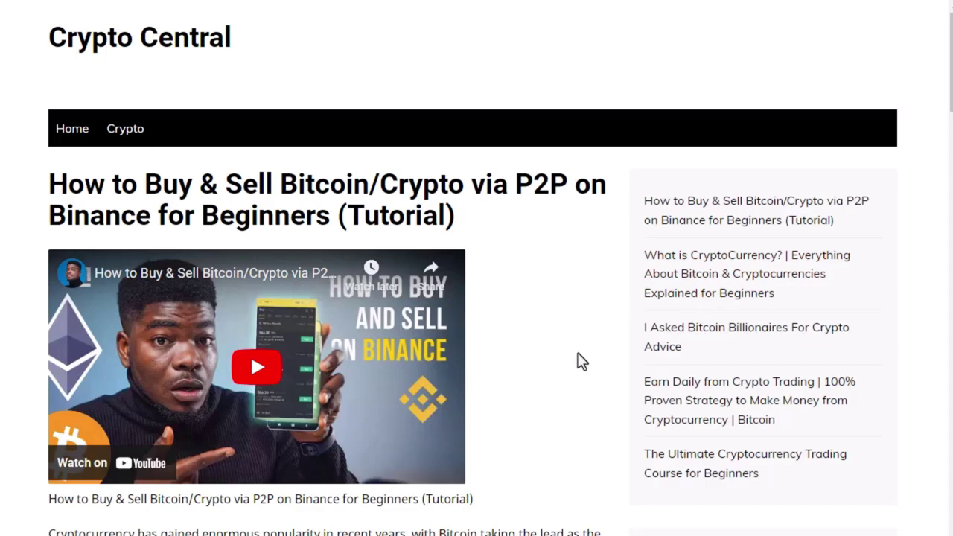
scroll(583, 361, down, 12)
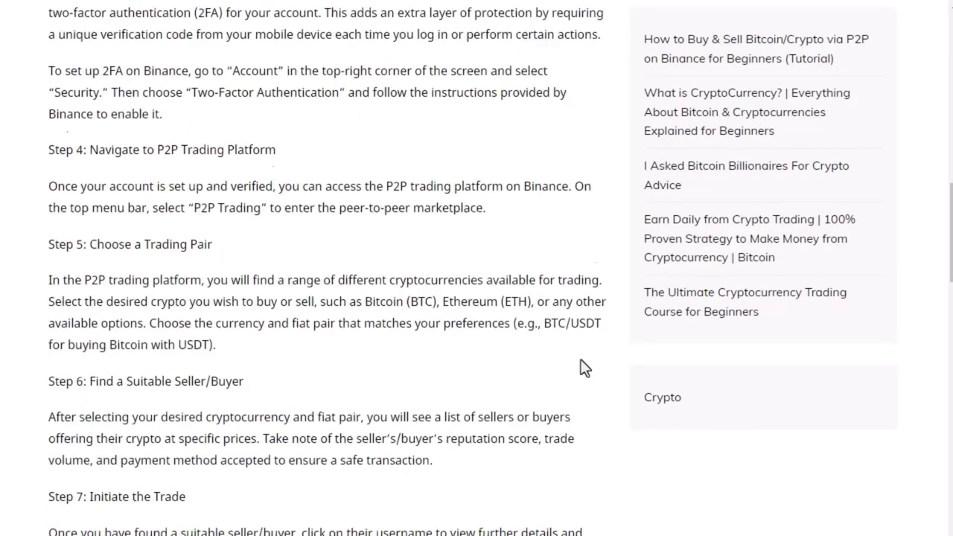
scroll(582, 366, down, 10)
scroll(583, 367, up, 5)
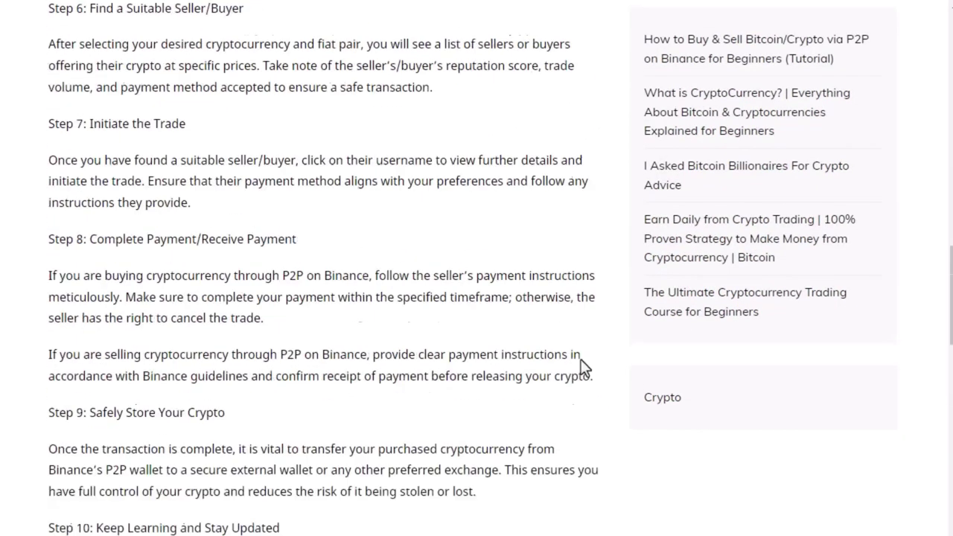
scroll(582, 366, up, 10)
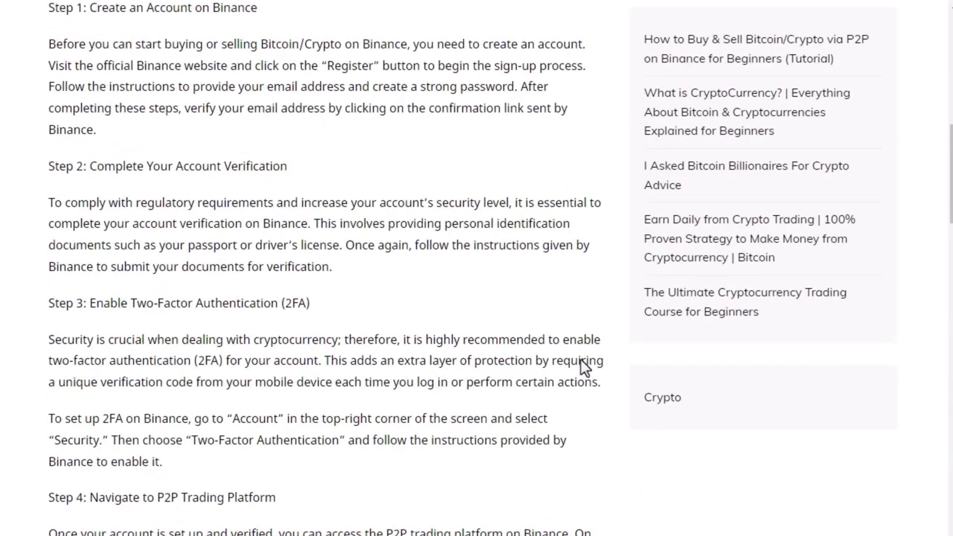
scroll(549, 360, up, 6)
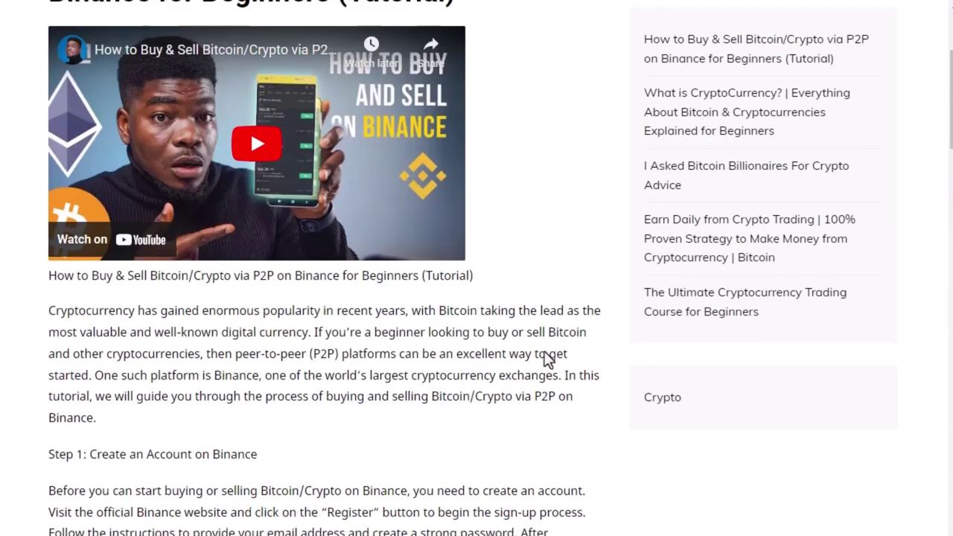
scroll(481, 315, up, 3)
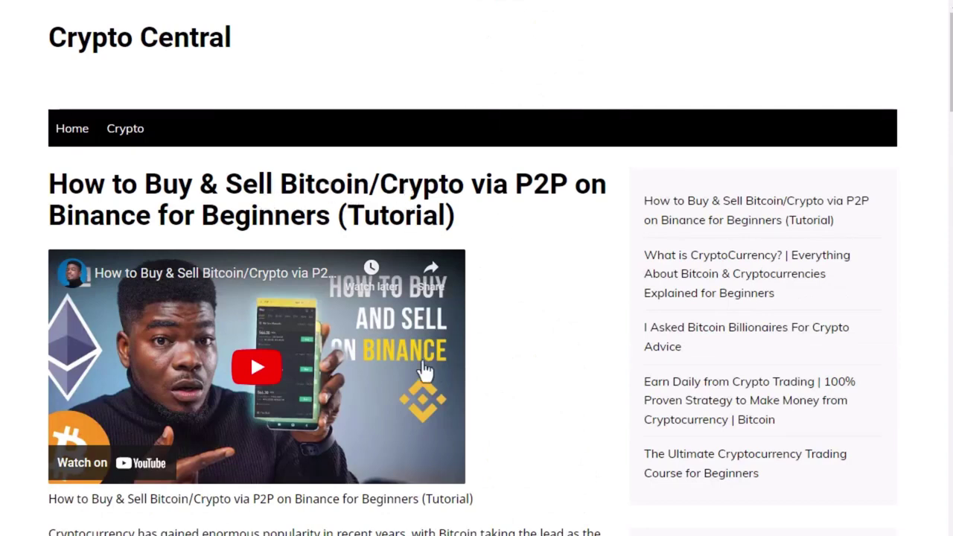
scroll(436, 298, down, 4)
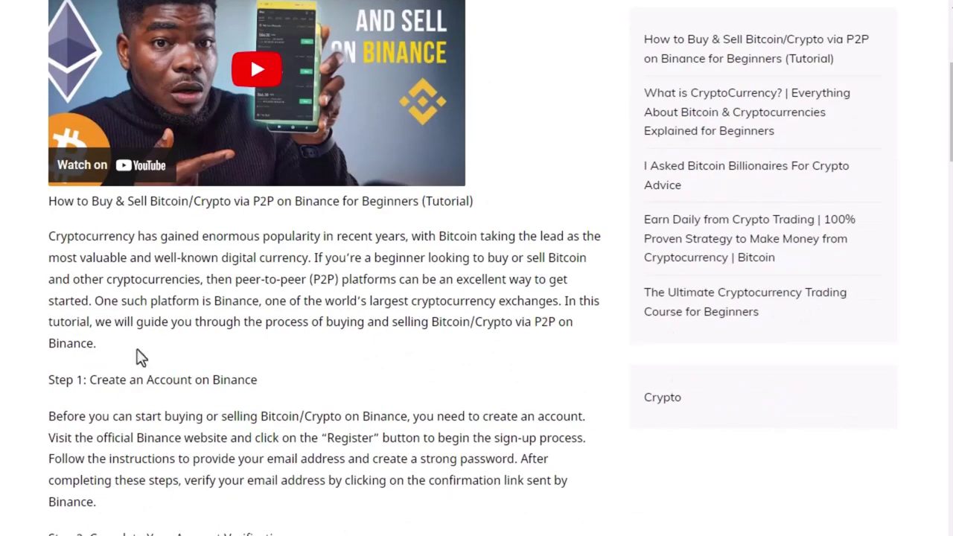
scroll(446, 327, down, 2)
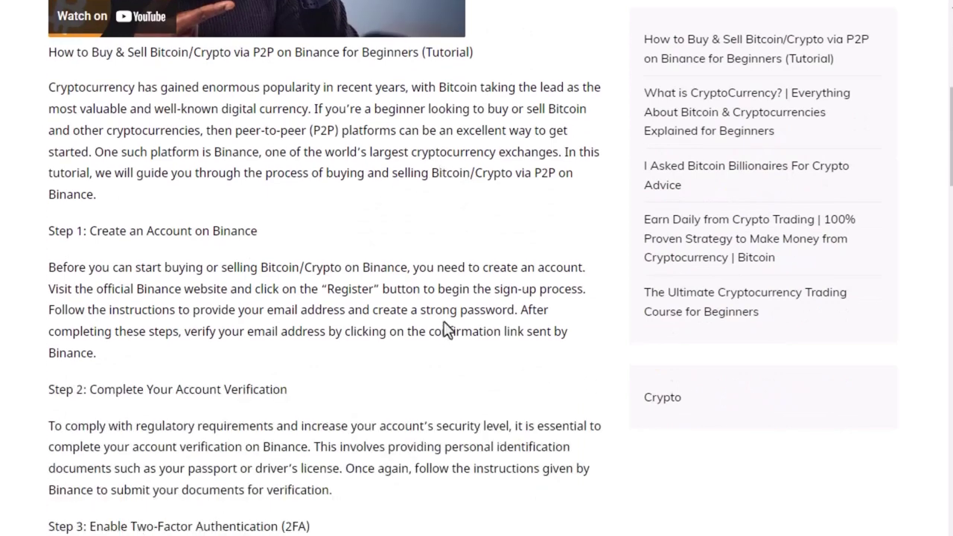
scroll(445, 330, down, 4)
scroll(443, 327, down, 2)
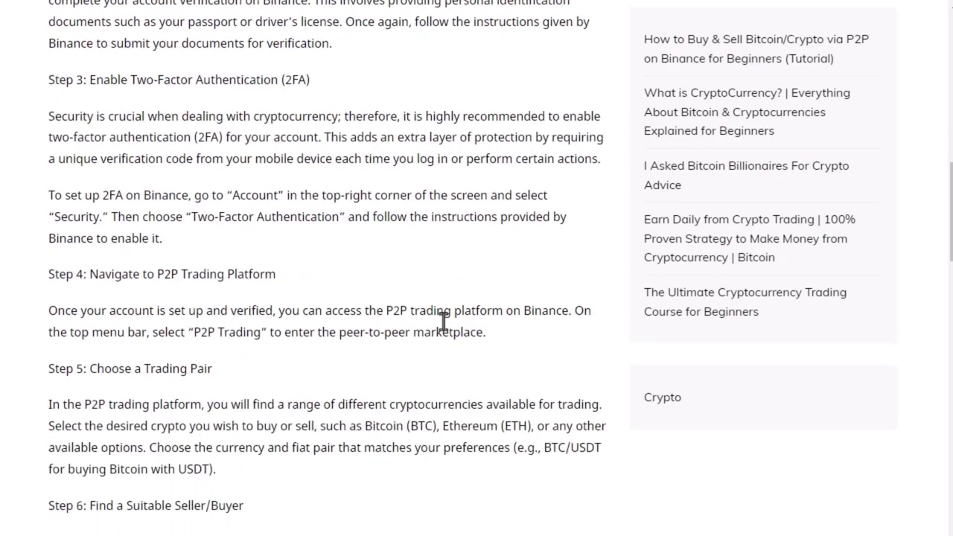
scroll(445, 326, down, 4)
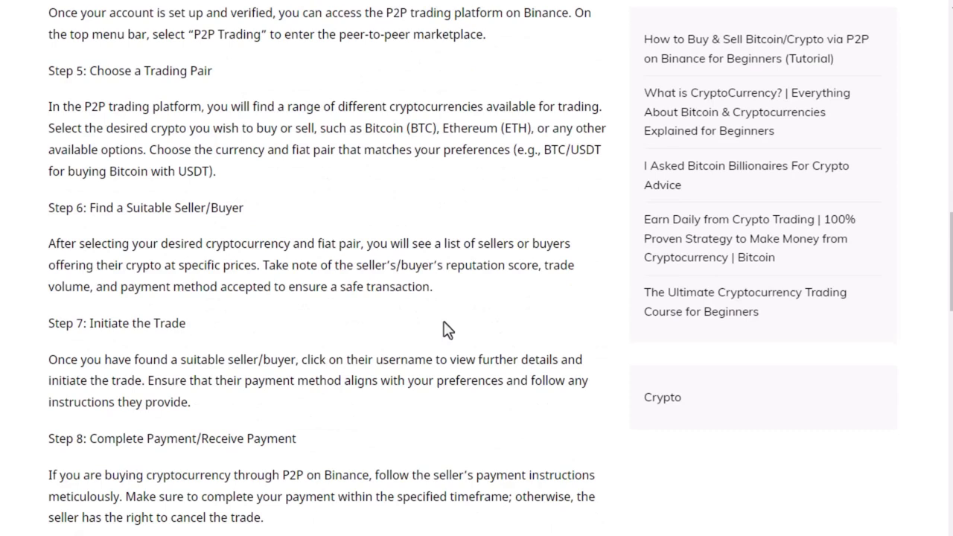
scroll(447, 330, up, 7)
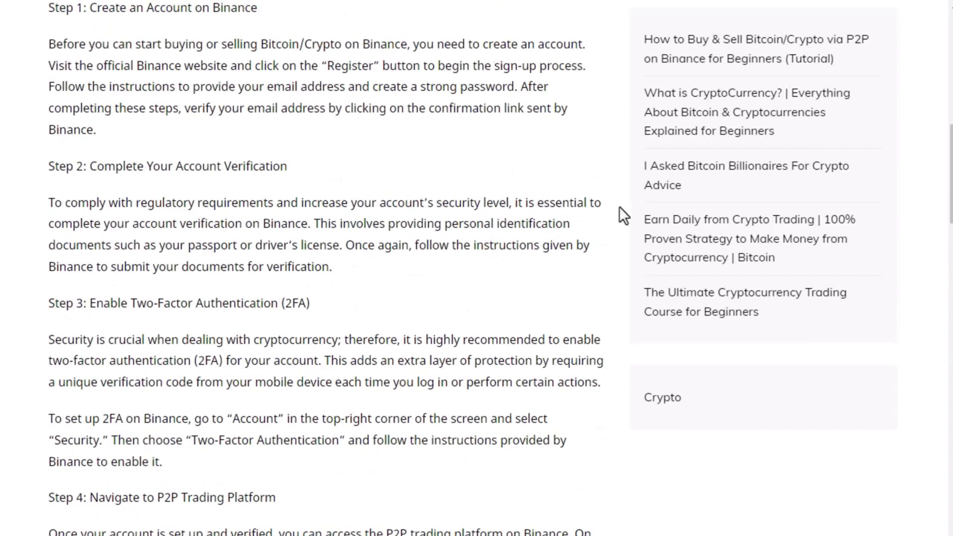
scroll(545, 327, up, 10)
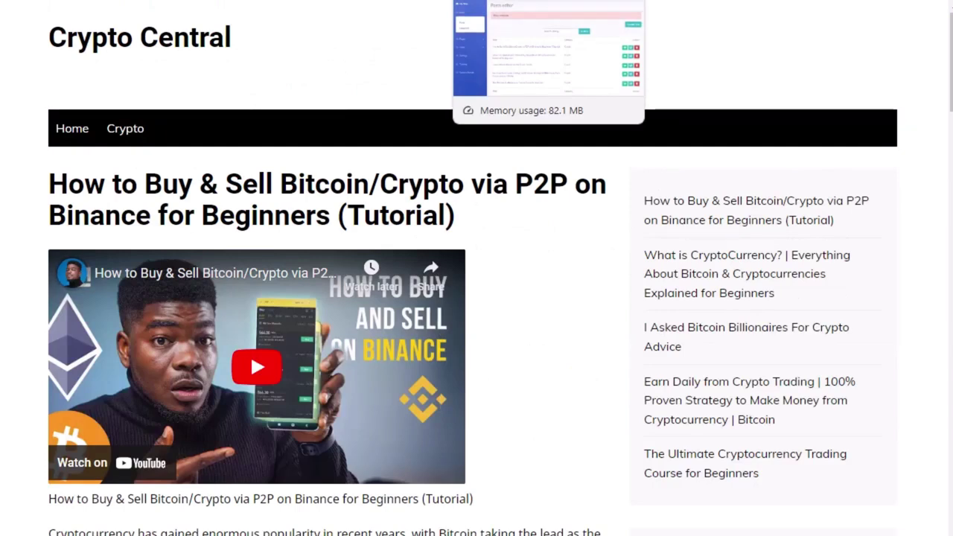
Step: Paste the ClickBank EA Builder banner code into Custom Ads' Ads Before Content and save
click(521, 1)
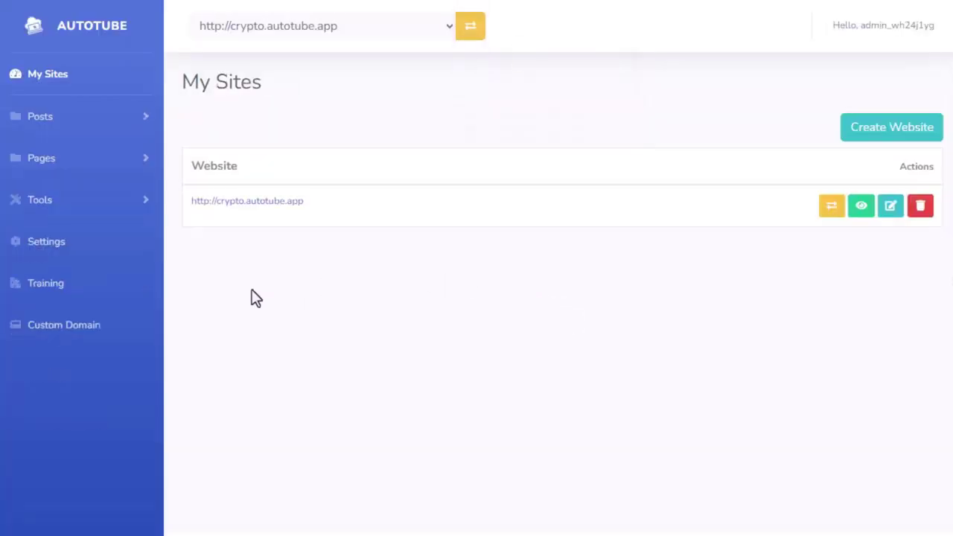
click(52, 249)
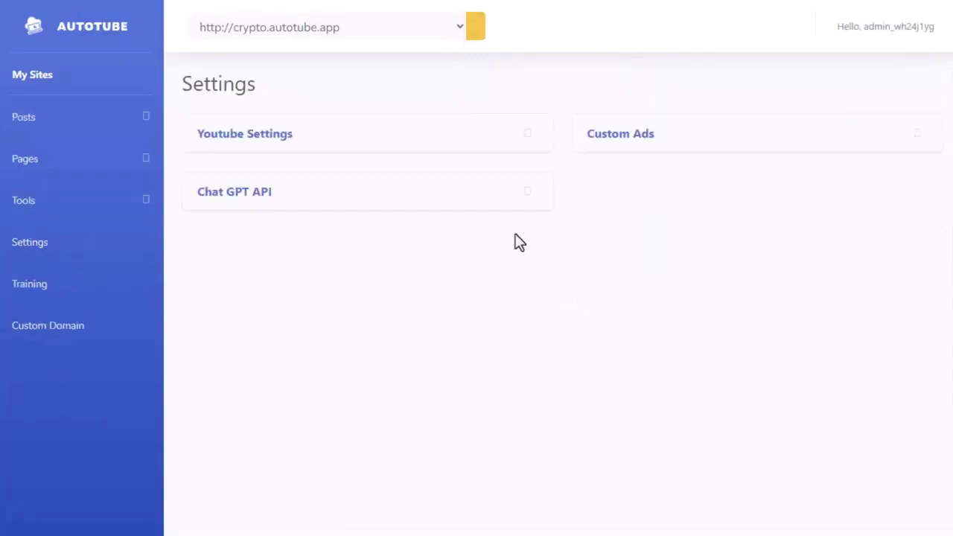
click(633, 140)
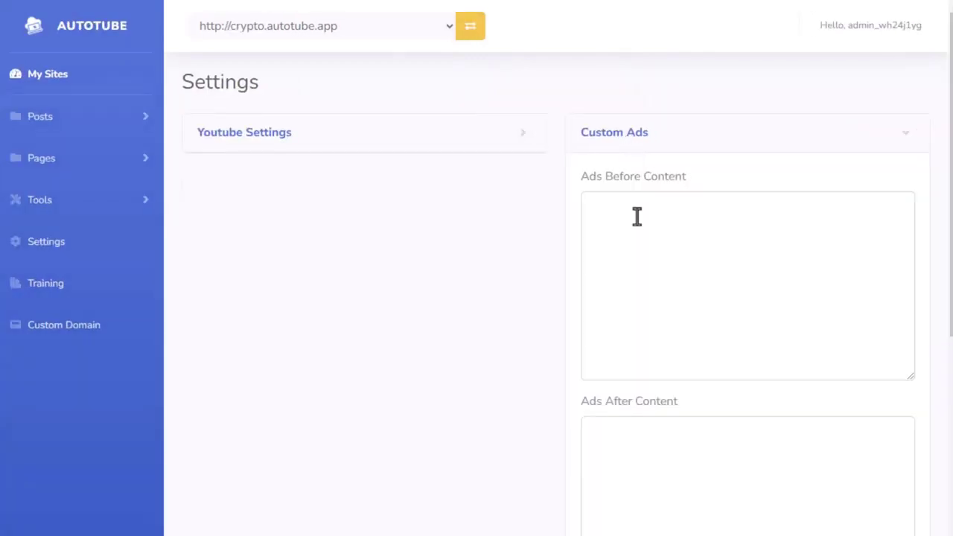
click(637, 216)
text(<br><a href="https://hop.clickbank.net/?affiliate=CLICKBANKID&vendor=eabuilder"><img src="https://www.eabuilder.com/banners/300x250/1.gif" alt="EA Builder" width="250" height="250" /></a><br><p>)
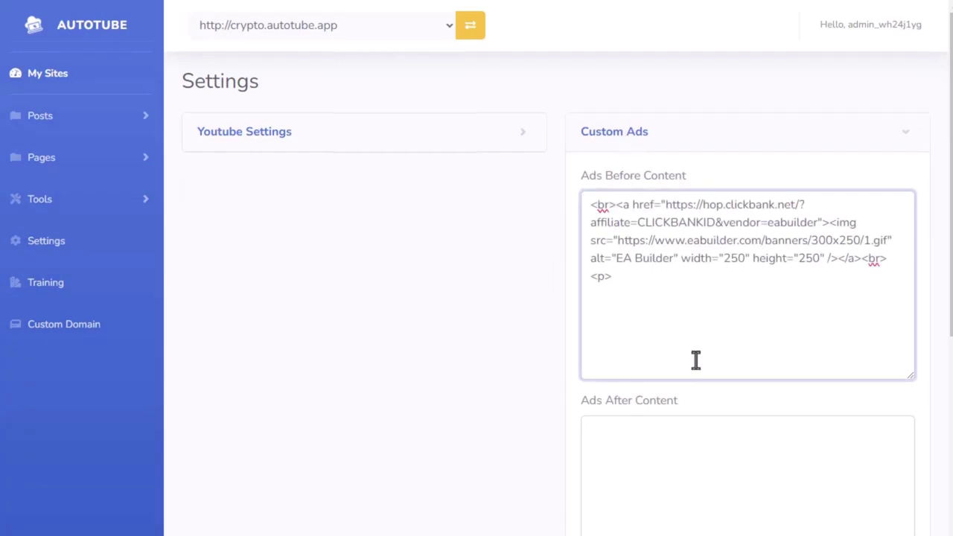
scroll(696, 360, down, 6)
click(743, 415)
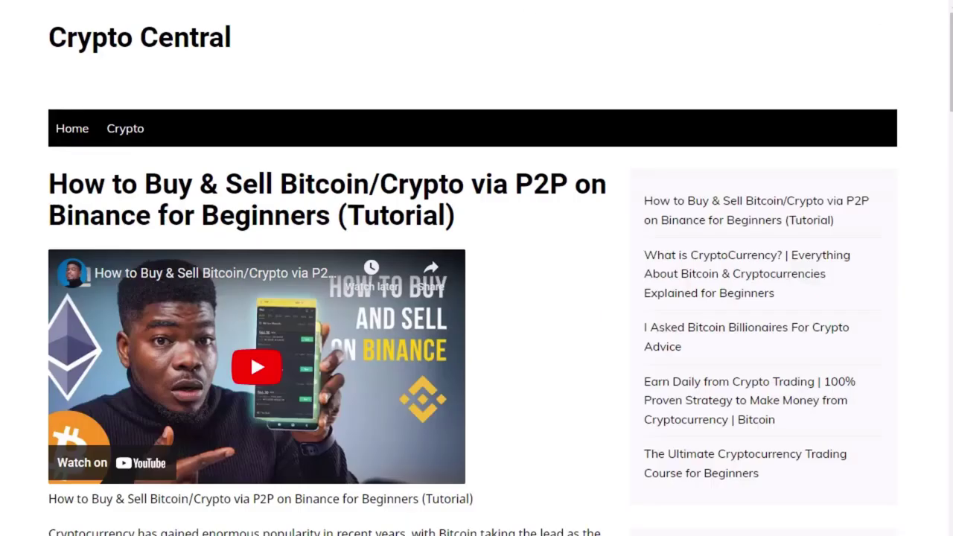
scroll(436, 196, down, 5)
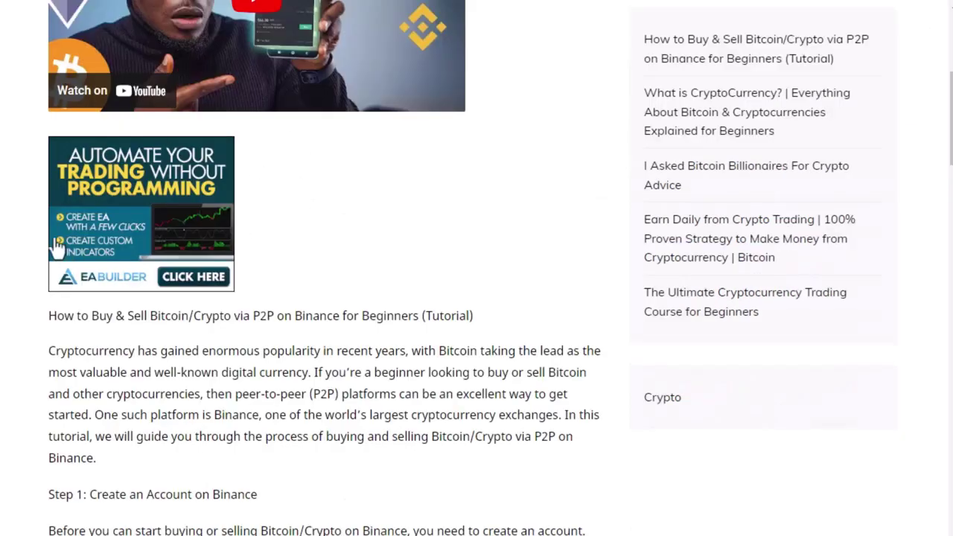
click(728, 259)
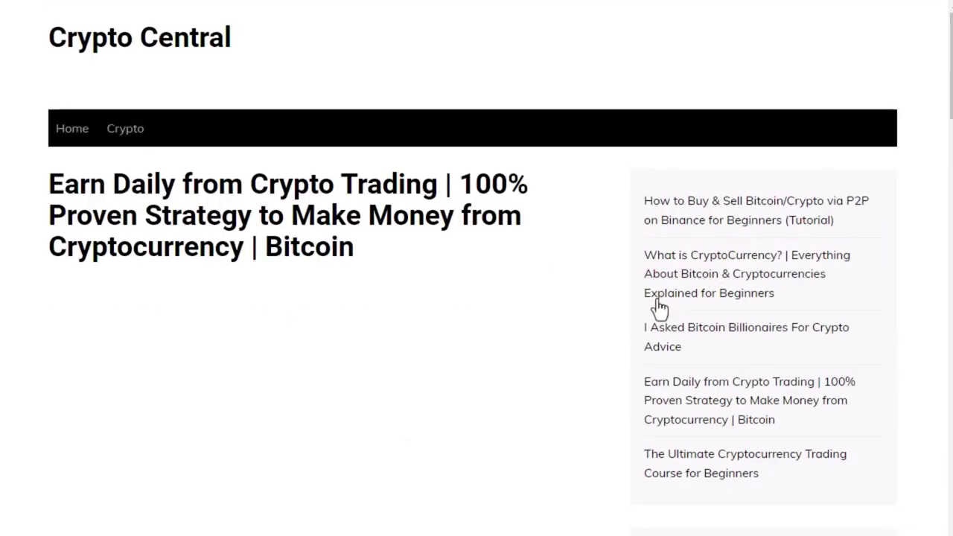
scroll(272, 423, down, 4)
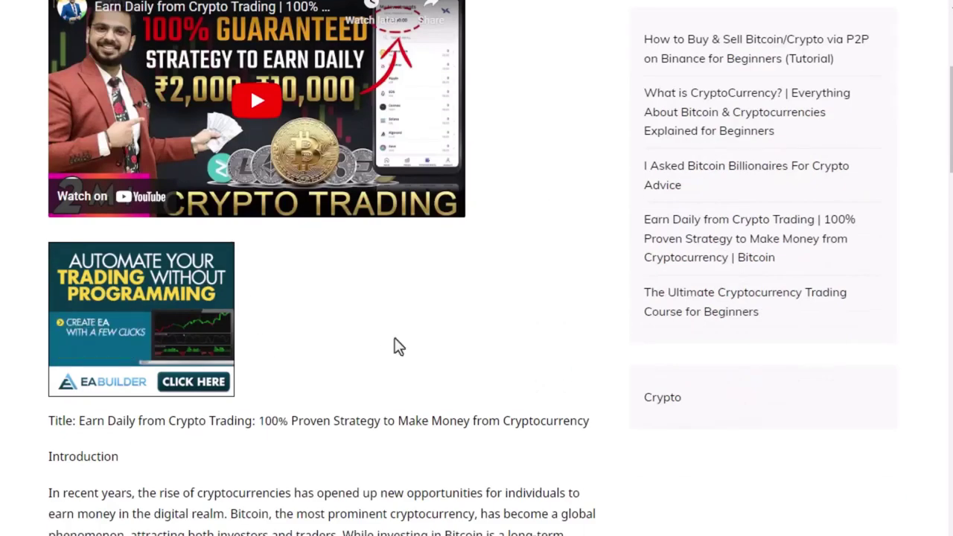